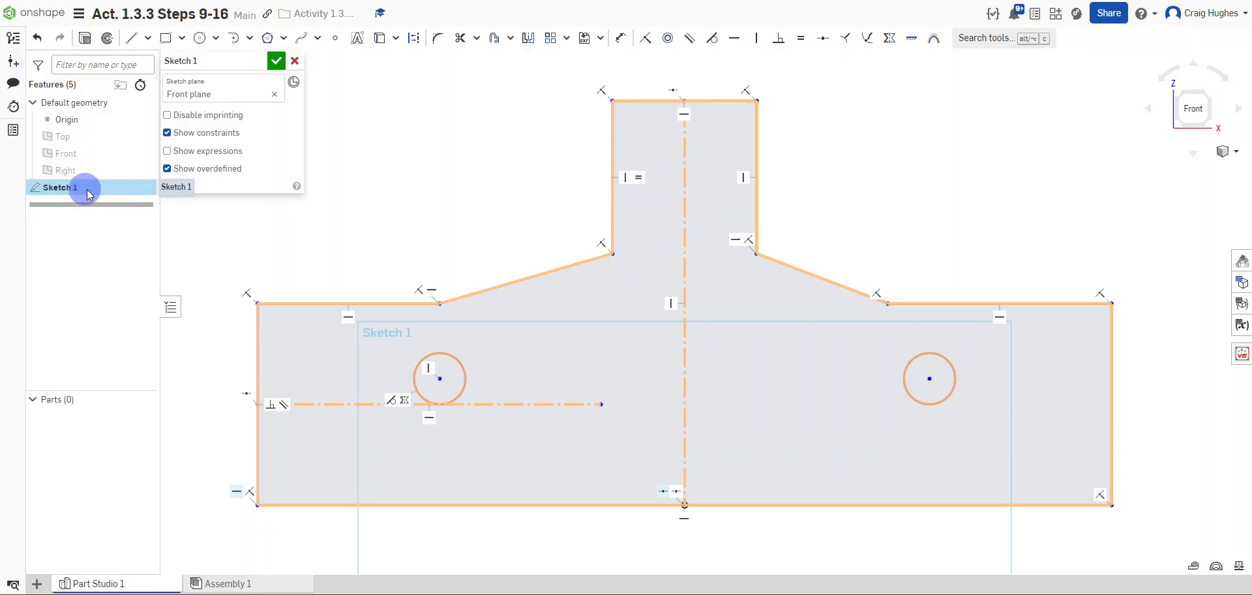
Check the workspace's default length unit in the workspace units settings.
left_click(79, 14)
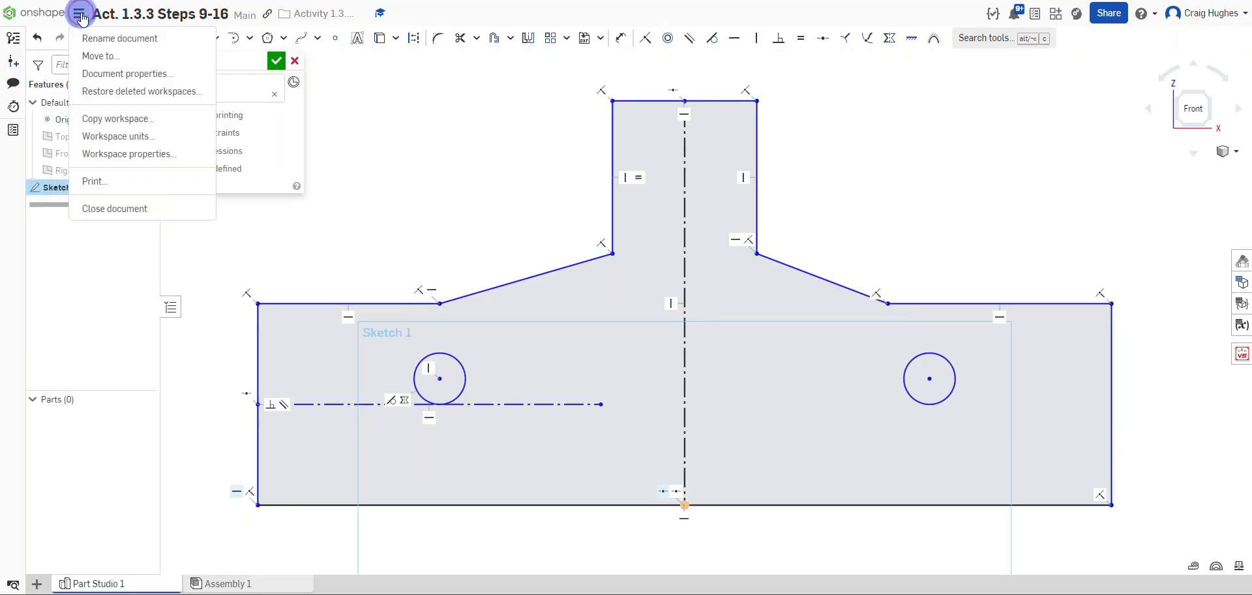
left_click(101, 138)
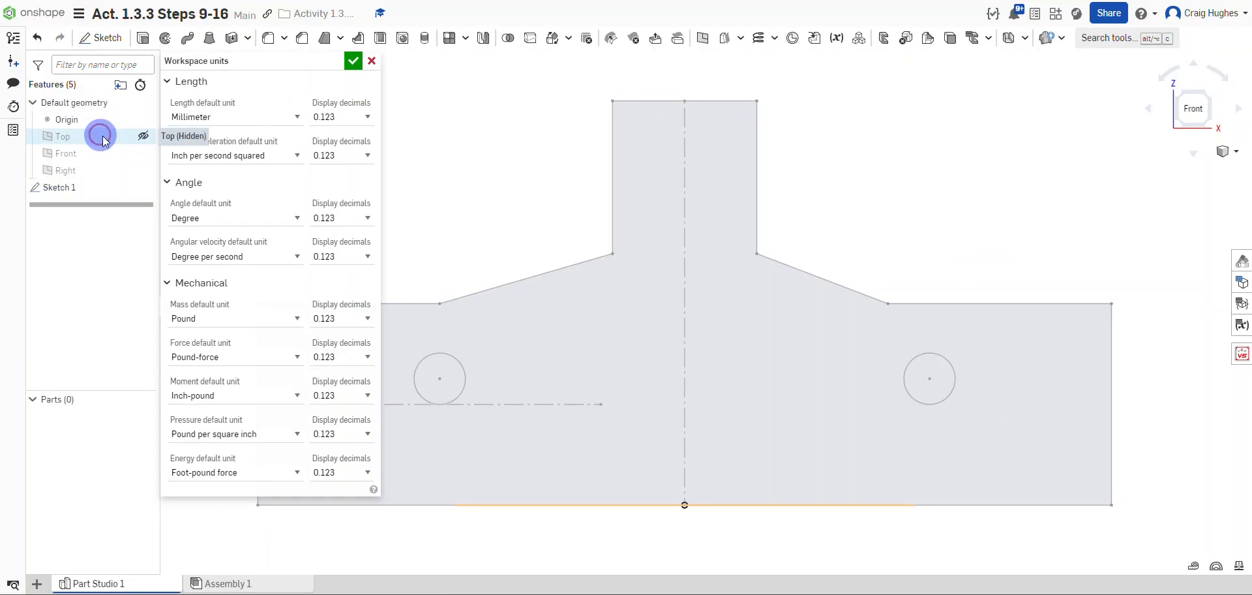
left_click(353, 61)
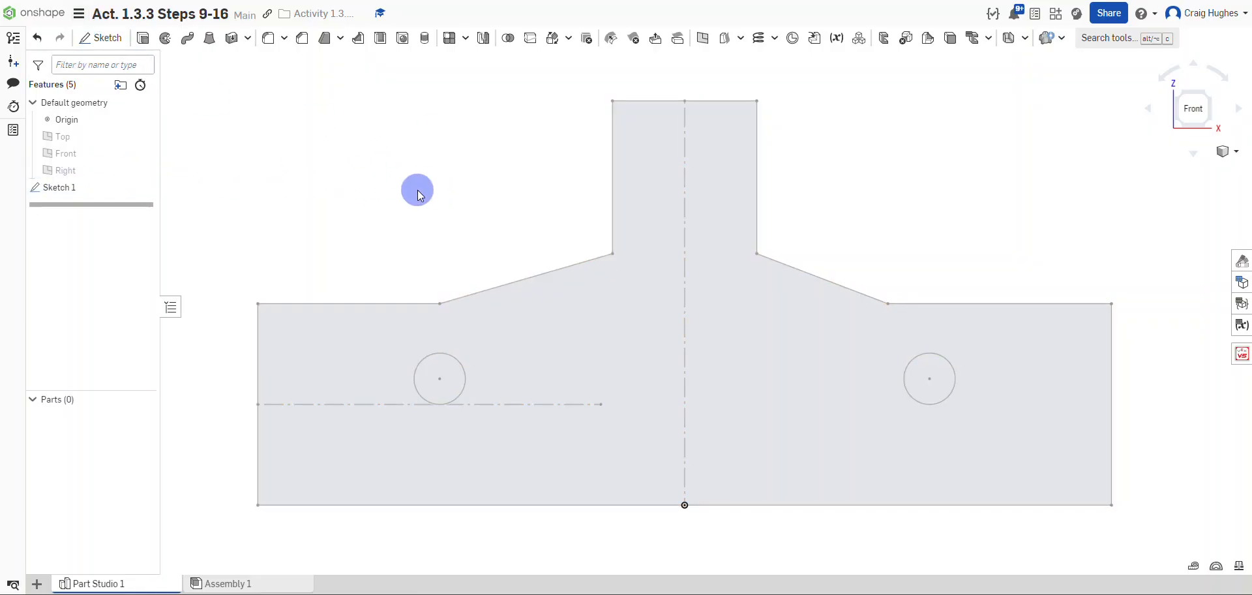
Reopen Sketch 1 for editing and dimension the profile's bottom edge at 100 mm.
right_click(58, 189)
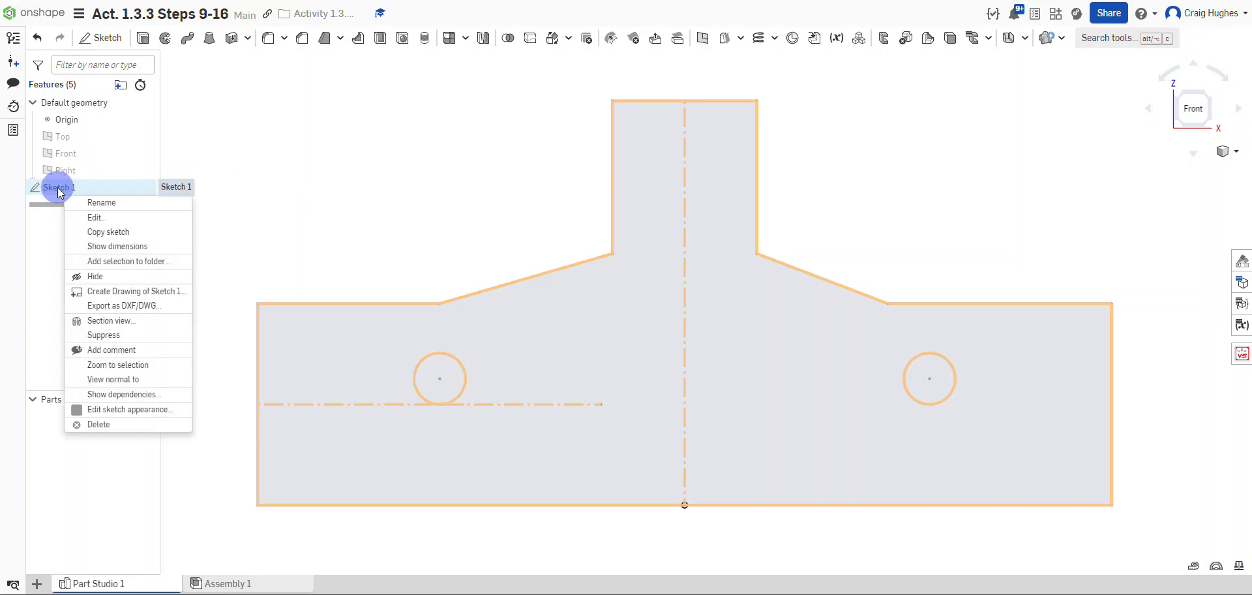
left_click(92, 217)
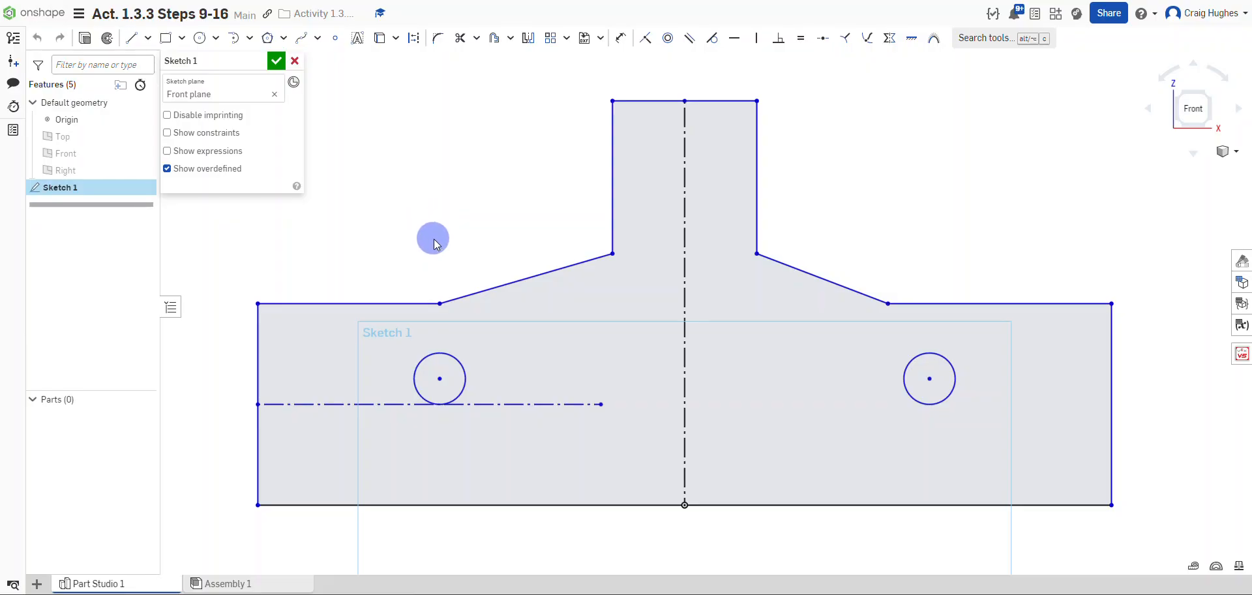
scroll(433, 239, "down", 4)
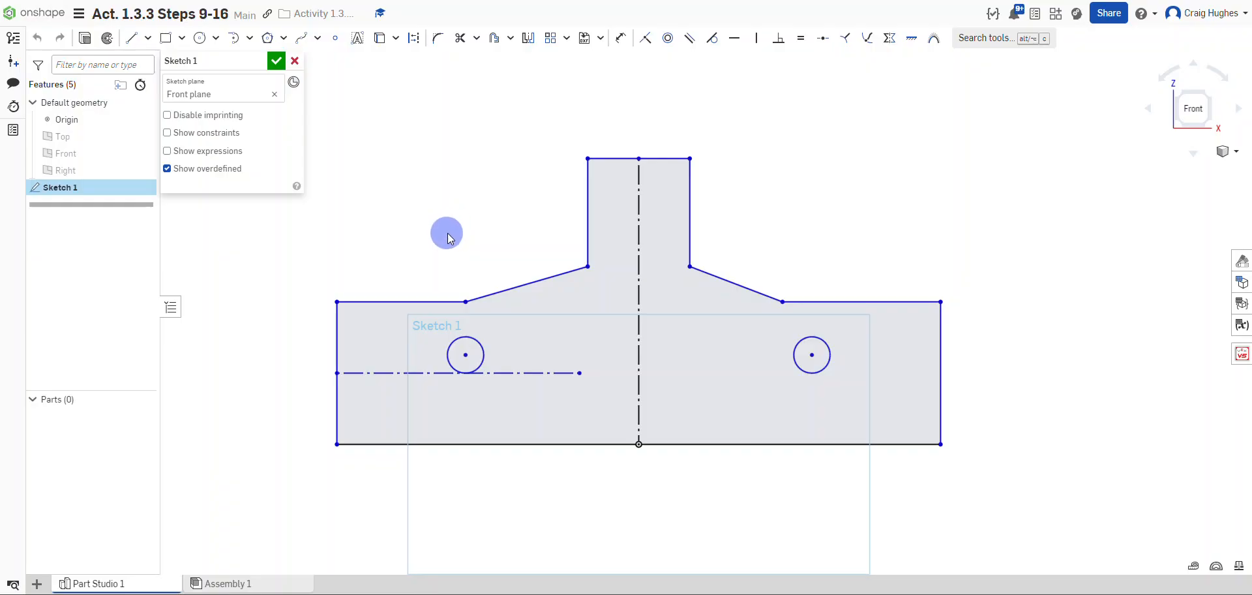
left_click(618, 38)
left_click(481, 442)
left_click(633, 496)
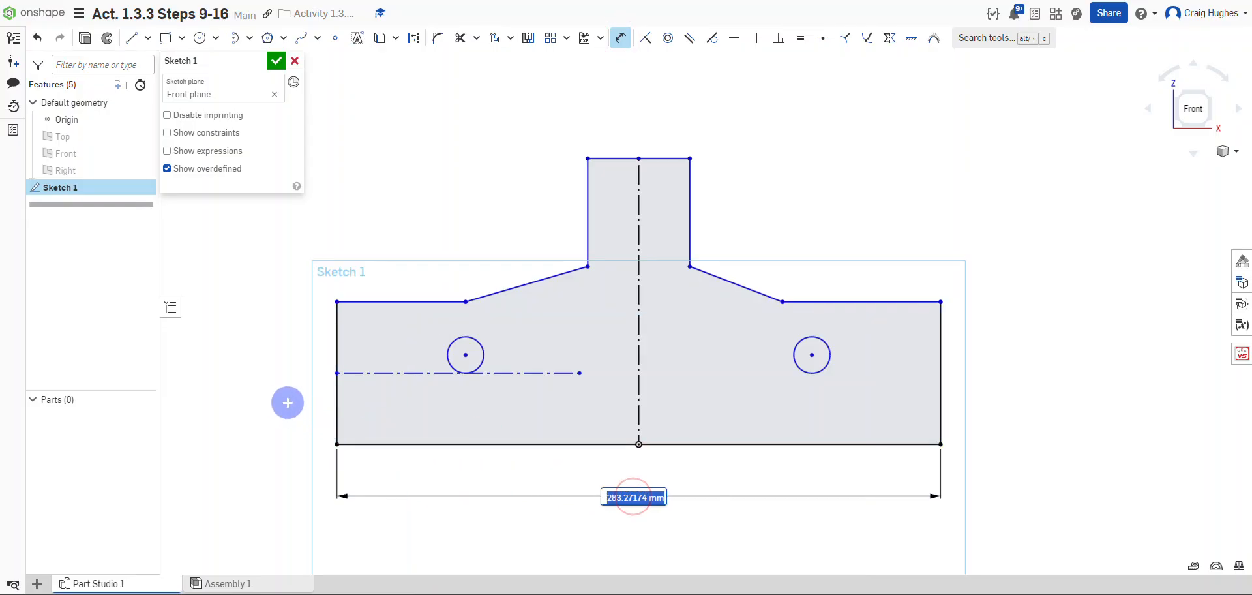
type("100")
key("Return")
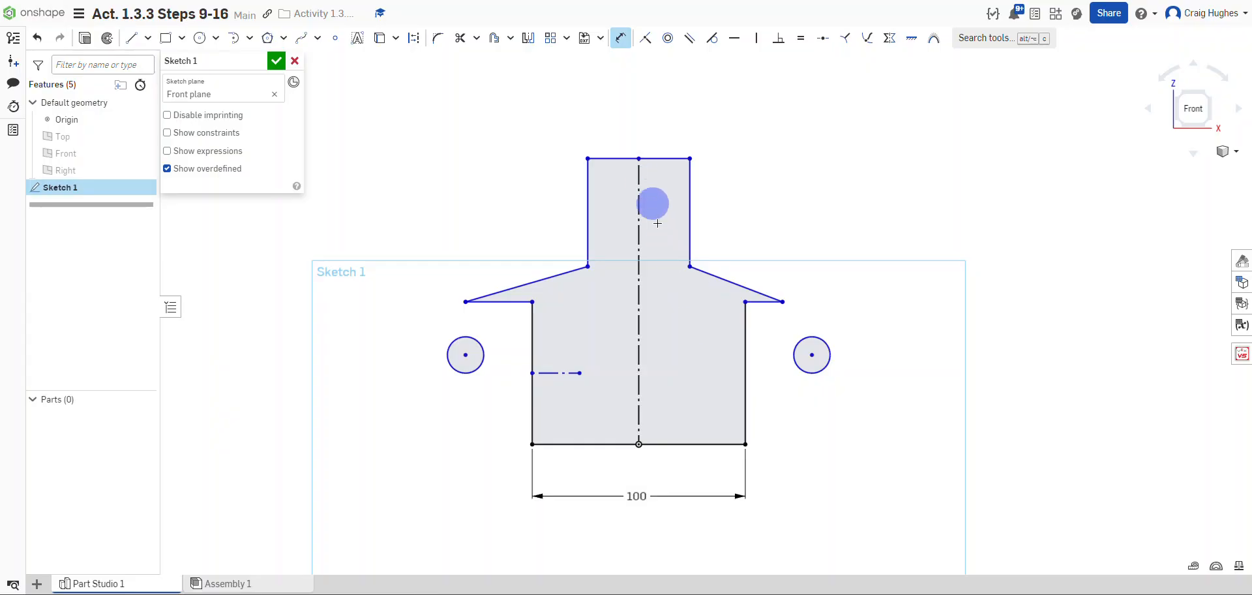
Dimension the base's right vertical edge at 15 mm.
left_click(745, 357)
left_click(942, 362)
type("15")
key("Return")
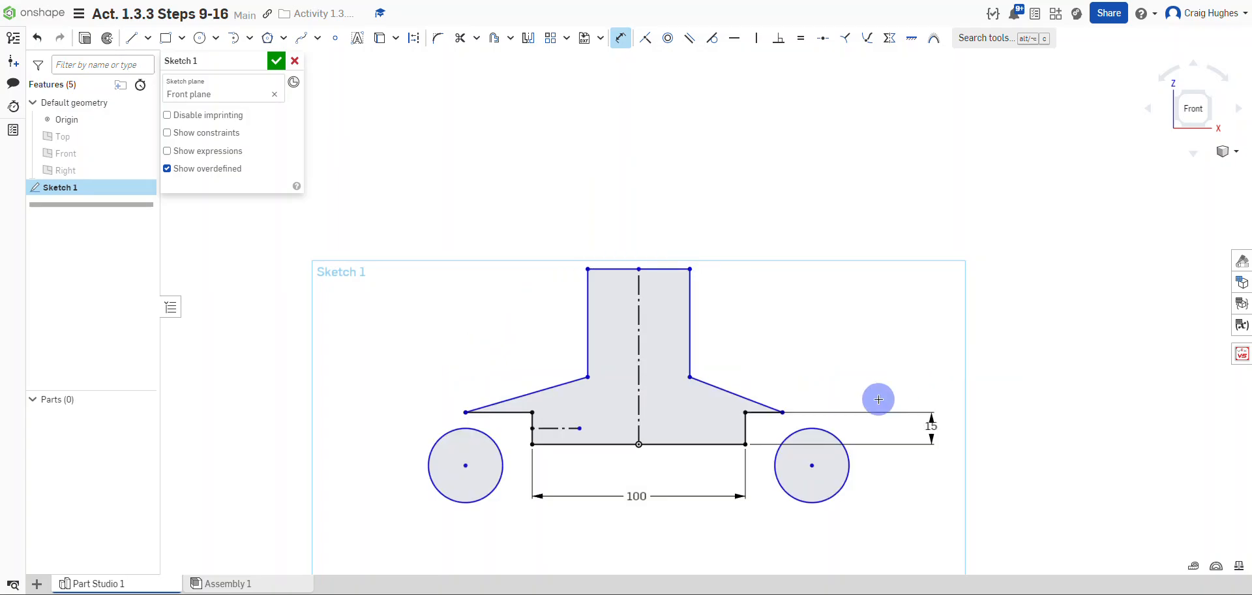
Dimension the top edge of the upright stem at 20 mm.
left_click(662, 268)
left_click(641, 226)
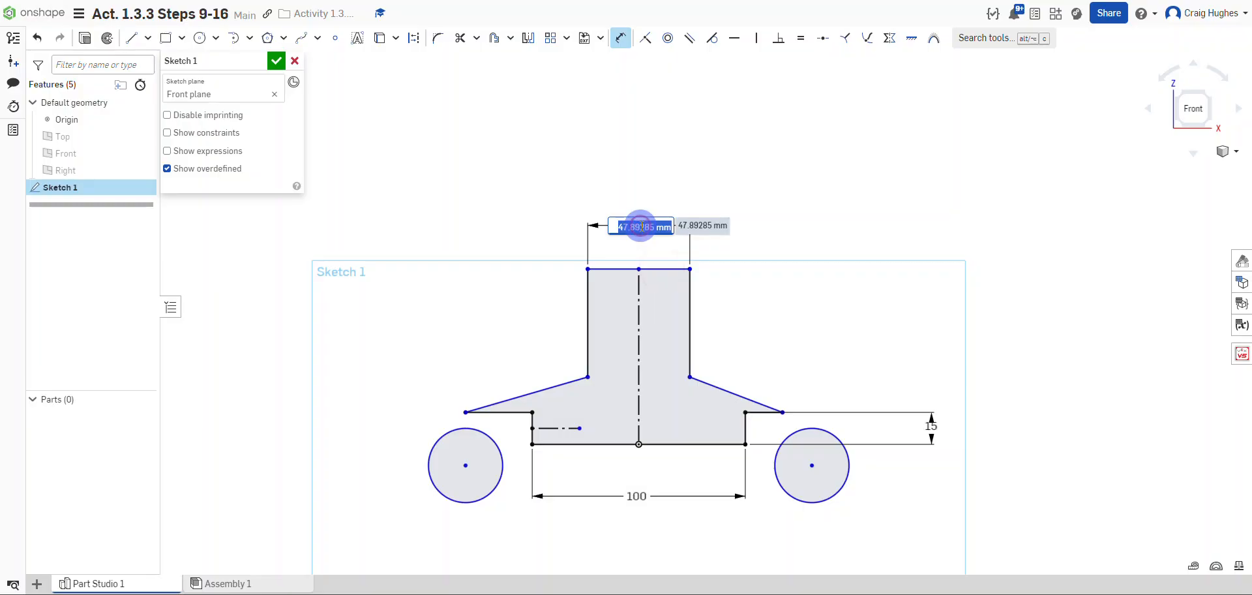
type("20")
key("Return")
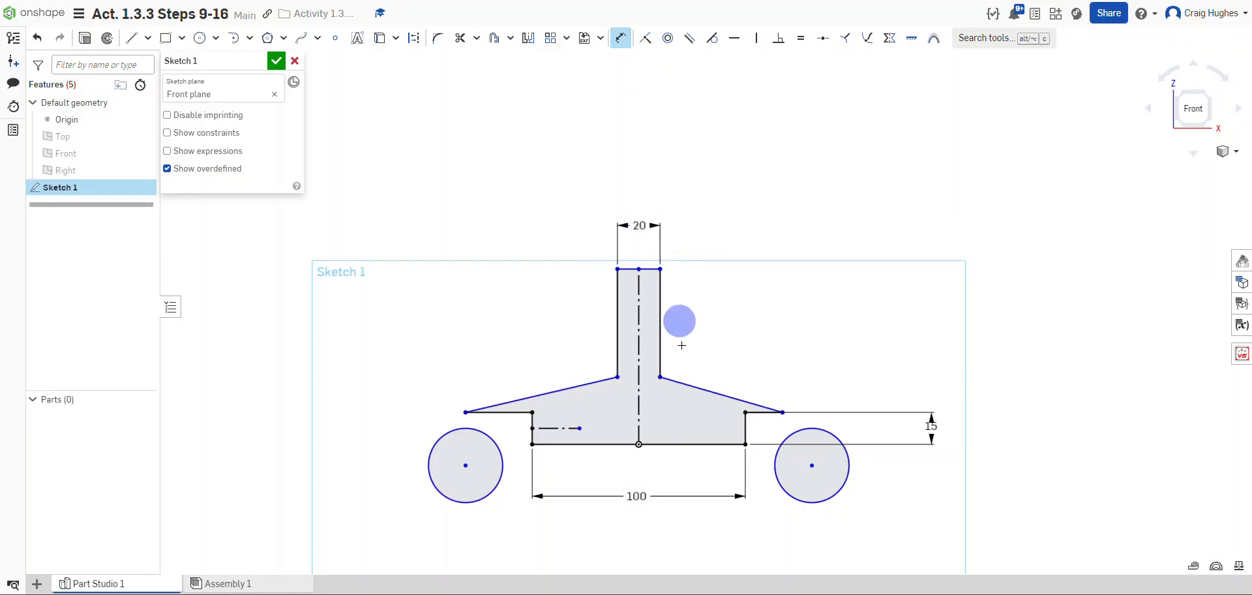
Move the lower ends of both sloped edges inward so they lie within the width of the base.
middle_click_drag(667, 428, 688, 337)
scroll(688, 336, "up", 2)
middle_click_drag(778, 248, 771, 283)
scroll(772, 283, "down", 1)
right_click(774, 227)
left_click(789, 234)
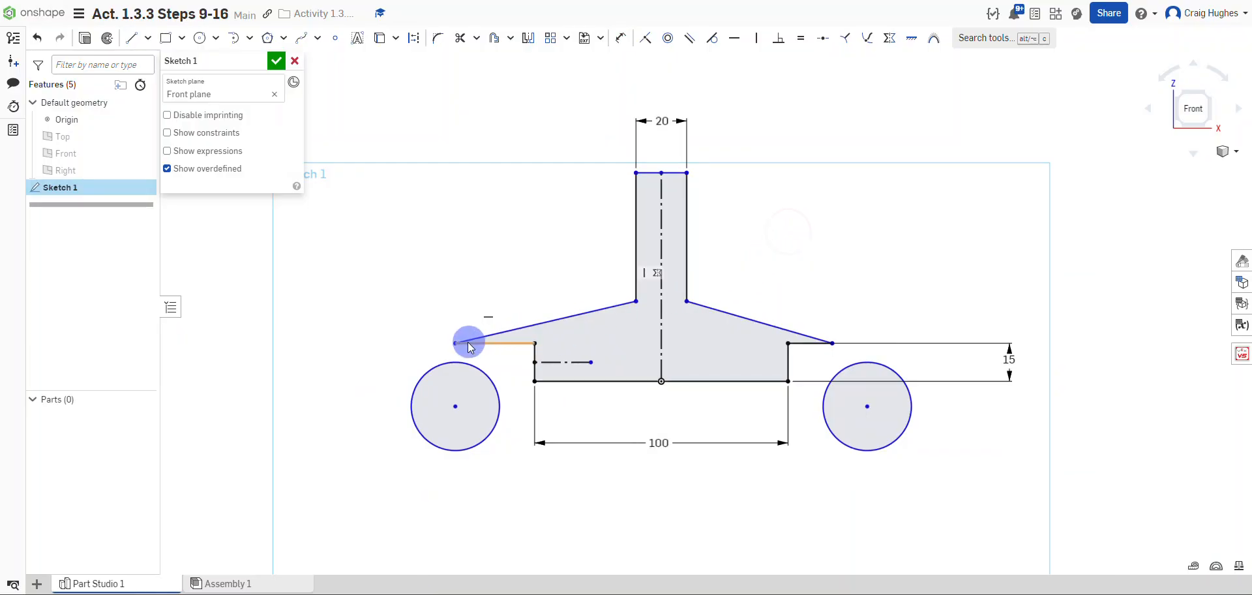
left_click_drag(455, 343, 601, 344)
left_click_drag(832, 343, 717, 340)
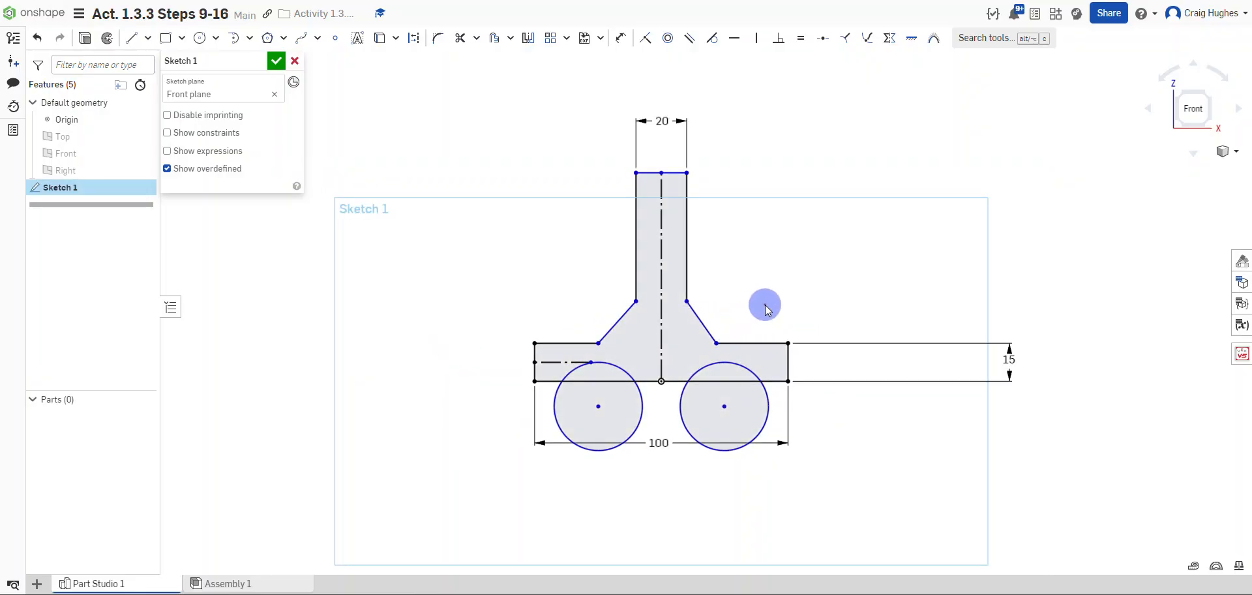
left_click(765, 304)
Reposition the left circle inside the base and adjust the lower end of the right sloped edge.
scroll(672, 372, "up", 4)
mouse_move(547, 429)
left_mouse_down()
mouse_move(547, 365)
mouse_move(516, 349)
left_mouse_up()
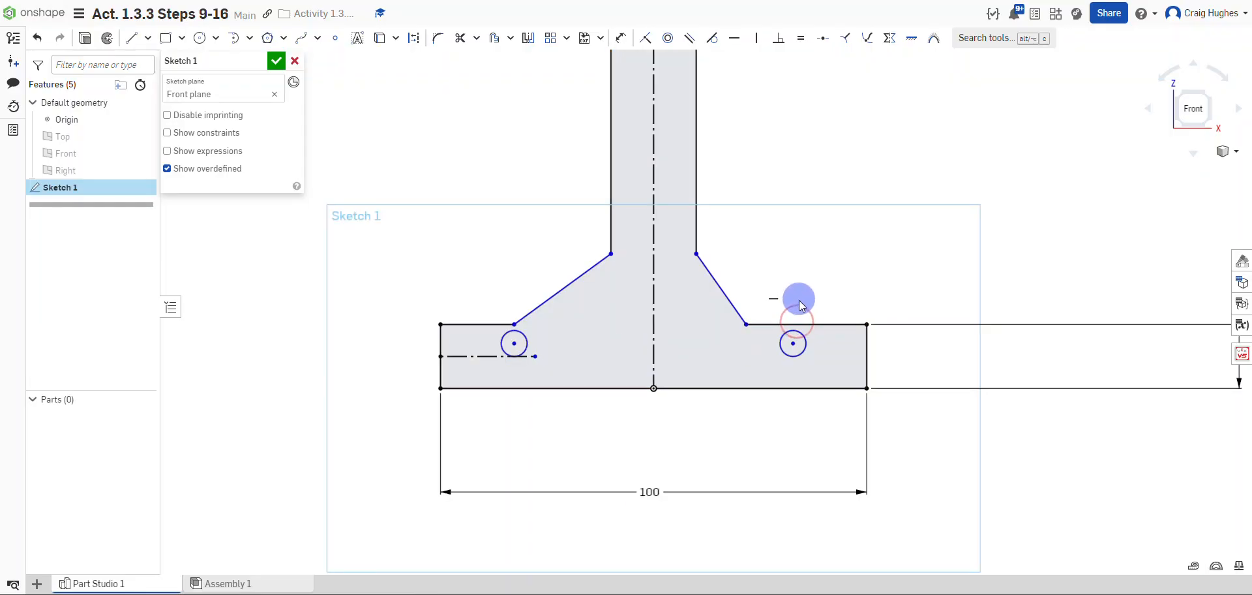
left_click_drag(746, 324, 768, 294)
Move the base's 15 mm height and 100 mm width dimensions closer to the profile.
middle_click_drag(926, 360, 672, 385)
scroll(672, 385, "down", 3)
left_click_drag(892, 376, 666, 379)
left_click_drag(469, 477, 482, 426)
middle_click_drag(532, 462, 707, 458)
scroll(688, 460, "up", 2)
middle_click_drag(848, 225, 803, 298)
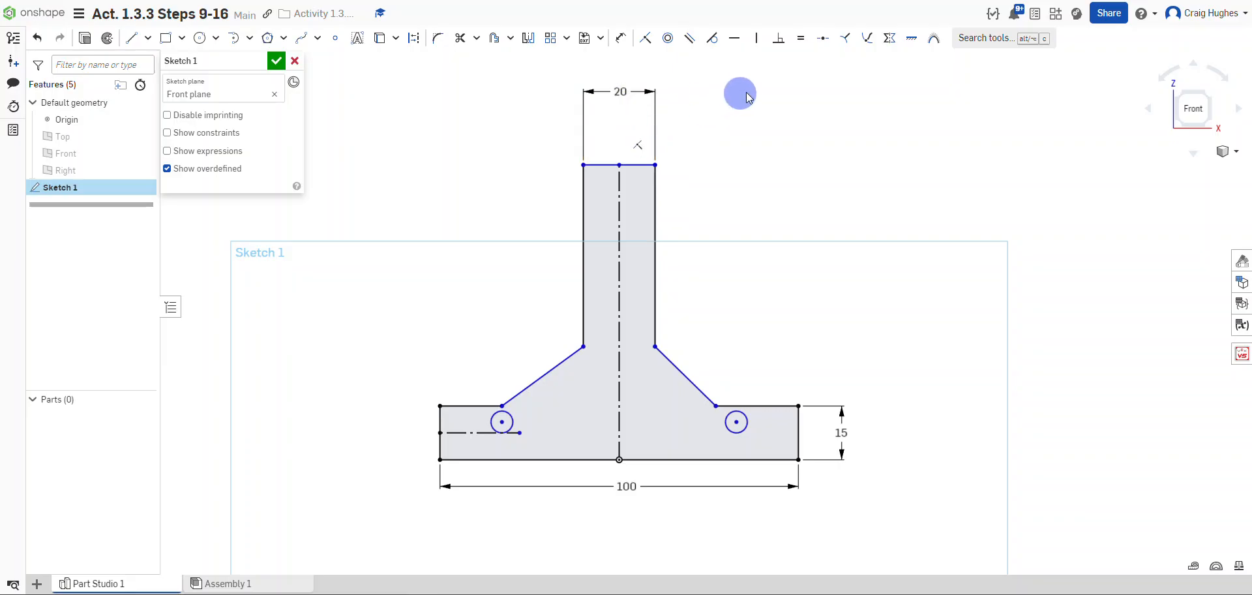
Dimension the overall height between the profile's top and bottom edges at 45 mm.
left_click(621, 37)
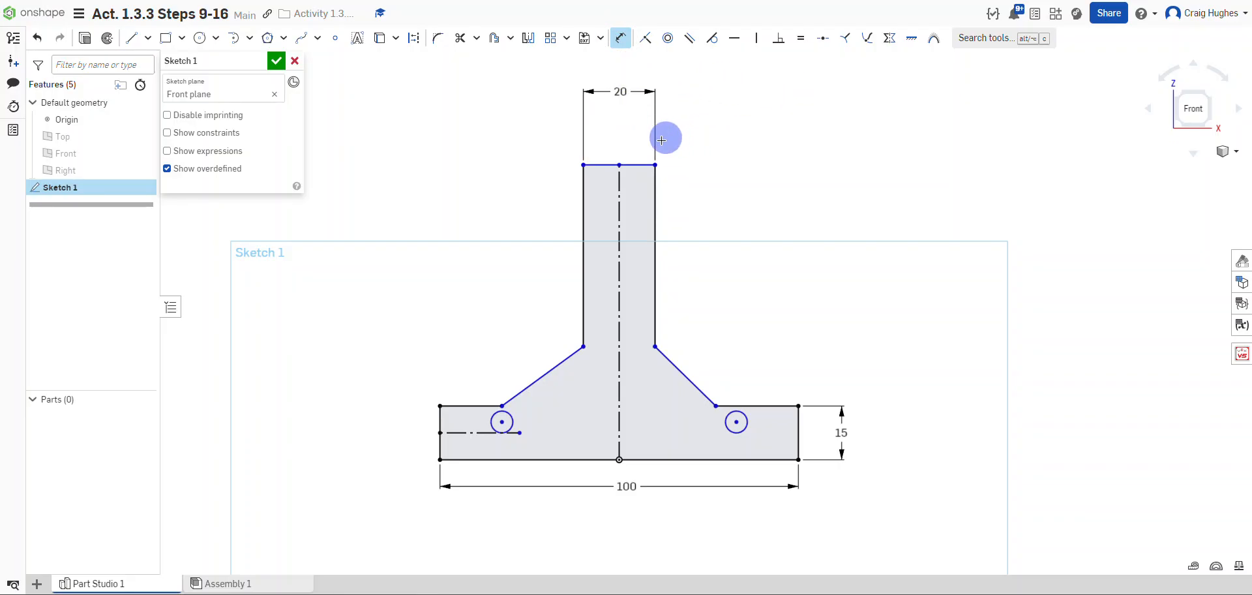
left_click(630, 165)
left_click(704, 461)
left_click(884, 324)
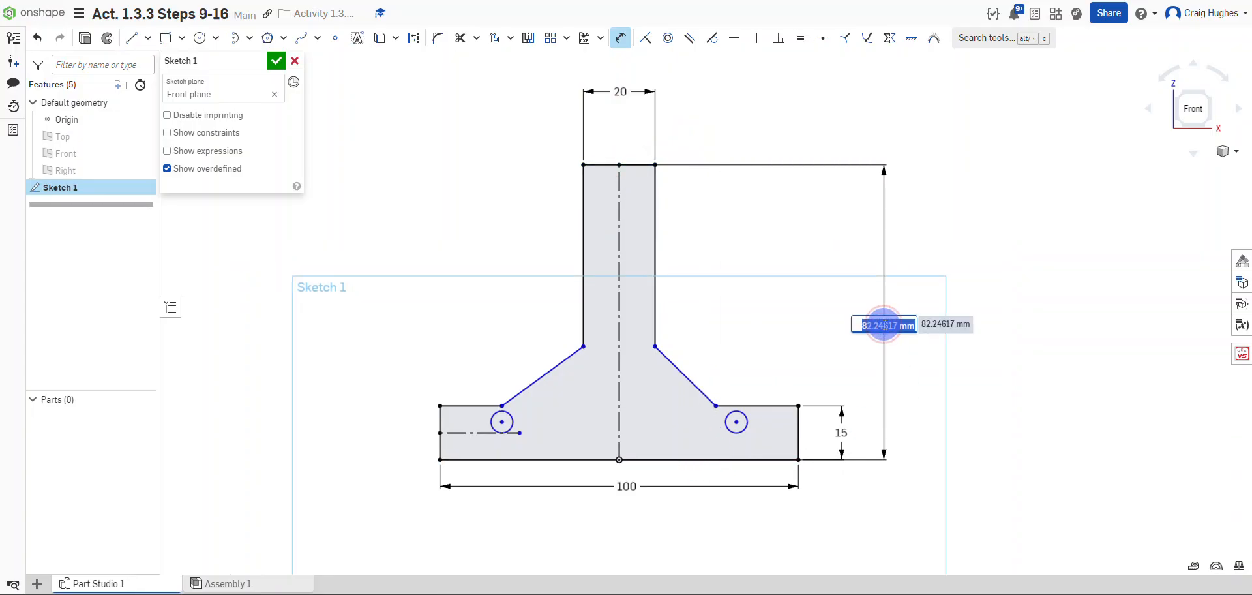
type("45")
key("Return")
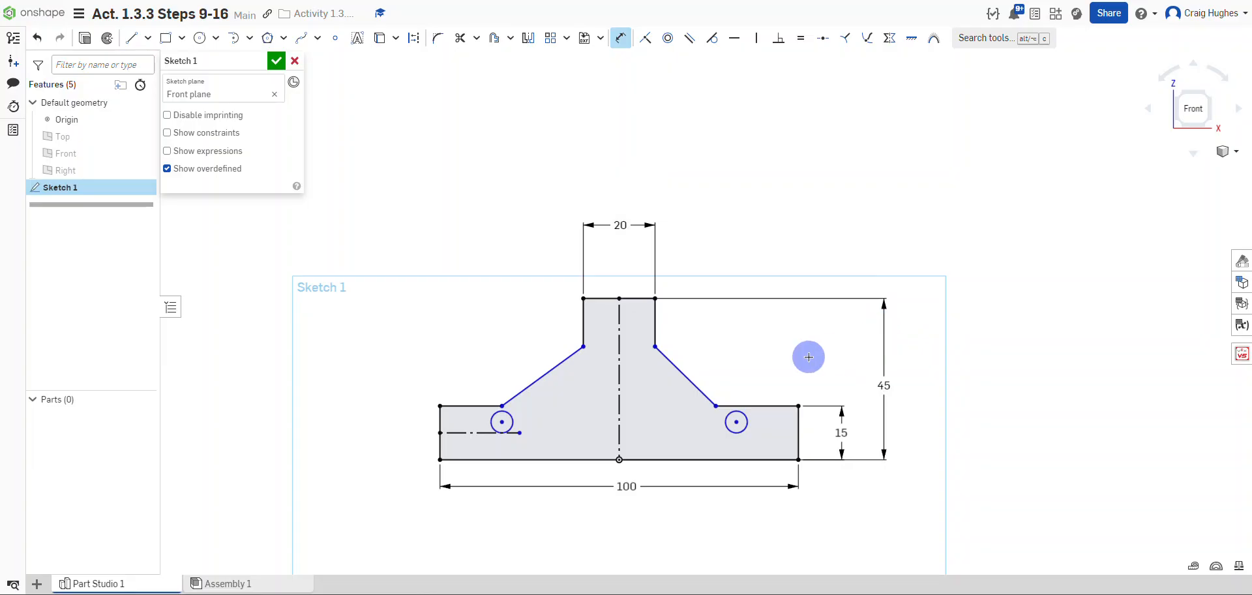
Dimension the left circle's diameter at 5 mm and leave the Dimension tool.
scroll(659, 450, "up", 3)
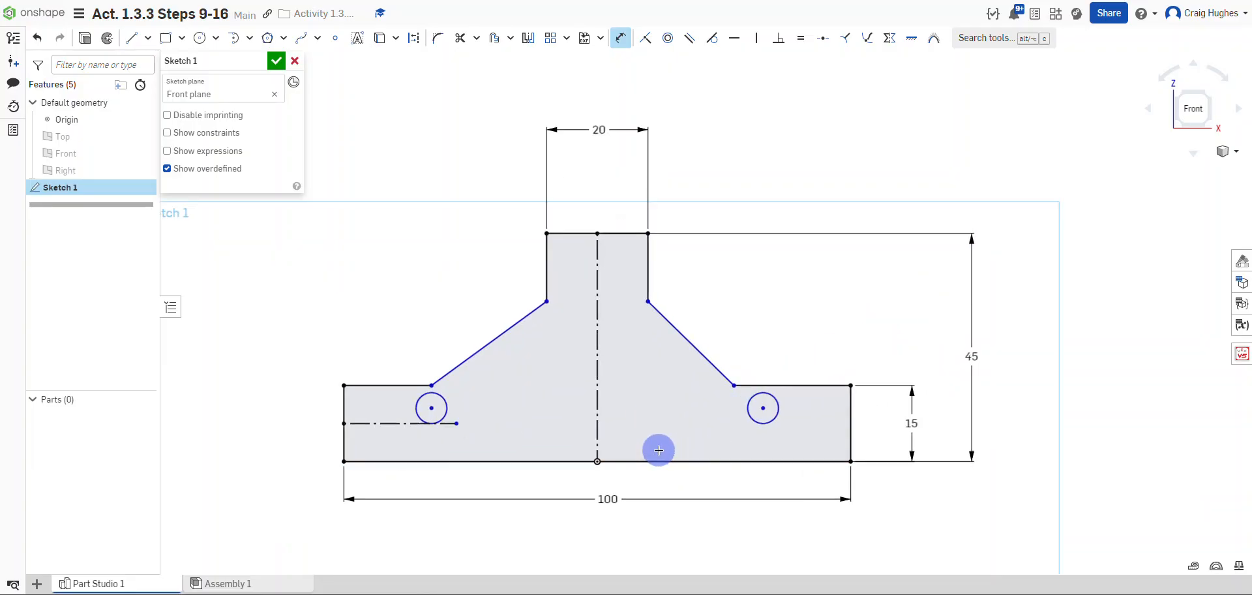
left_click(419, 398)
left_click(380, 319)
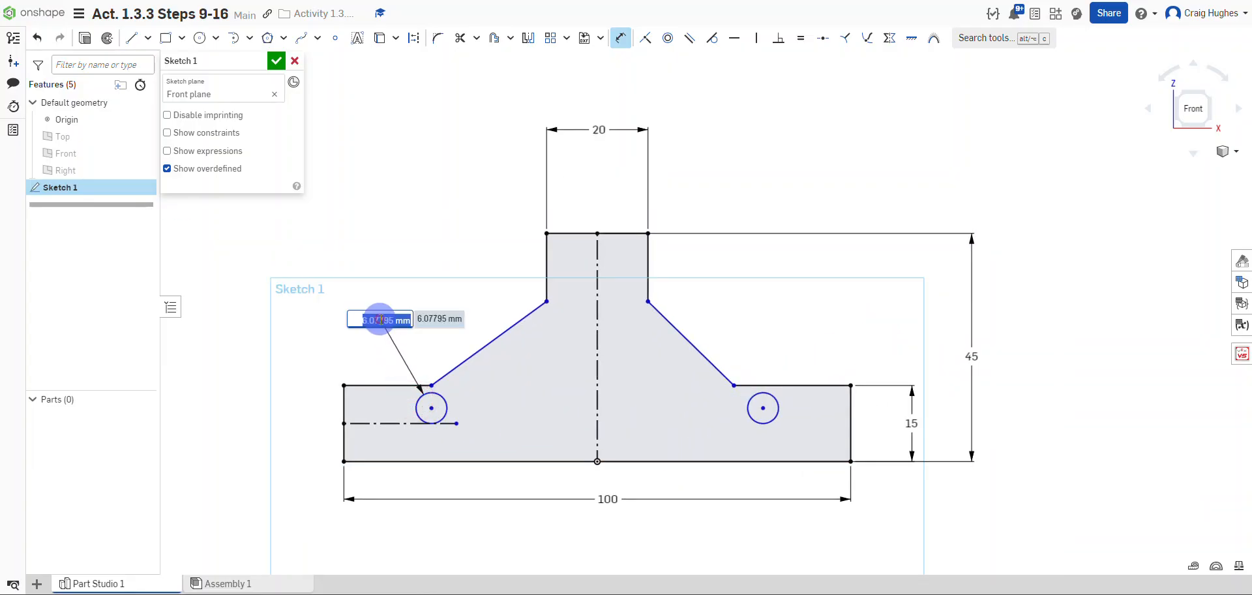
type("5")
key("Return")
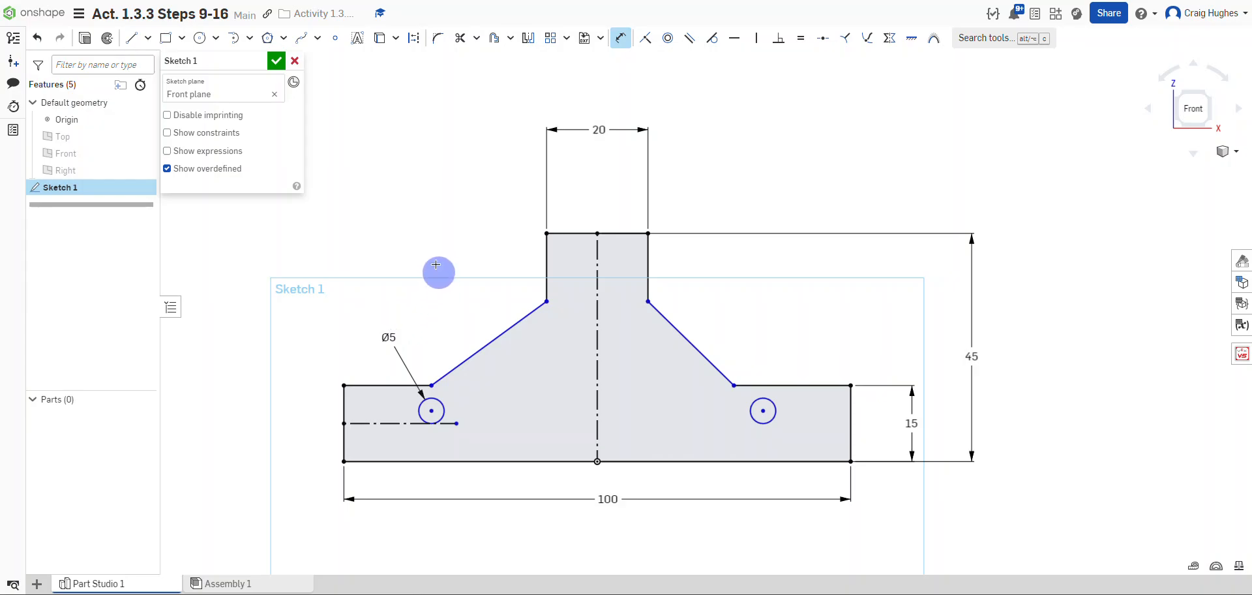
right_click(436, 229)
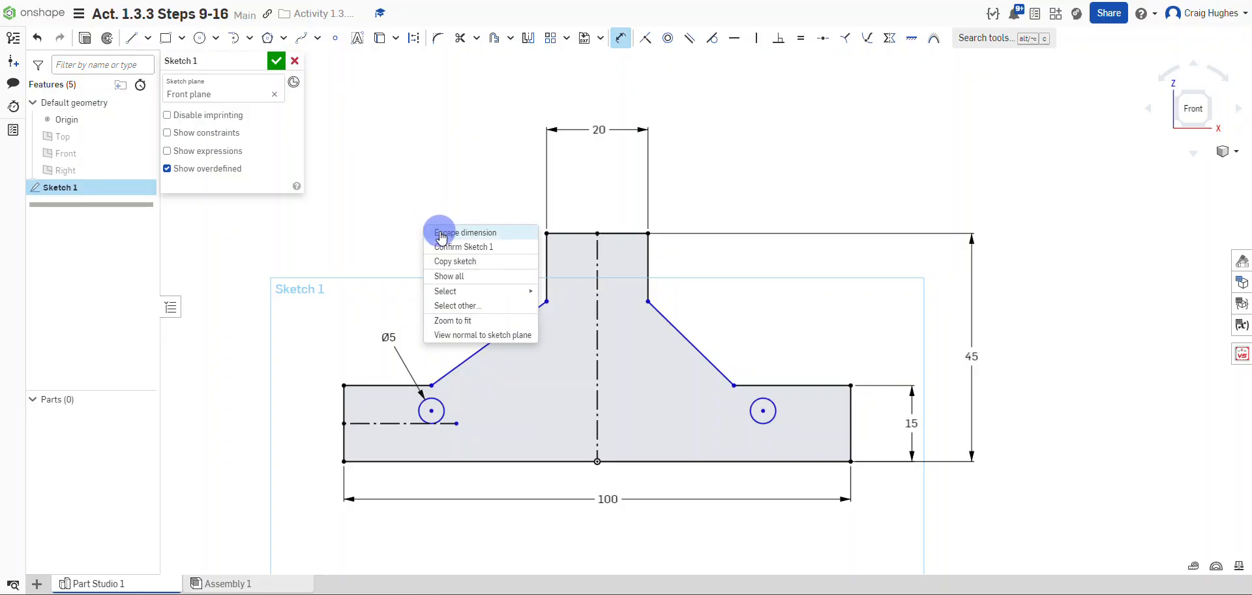
left_click(441, 234)
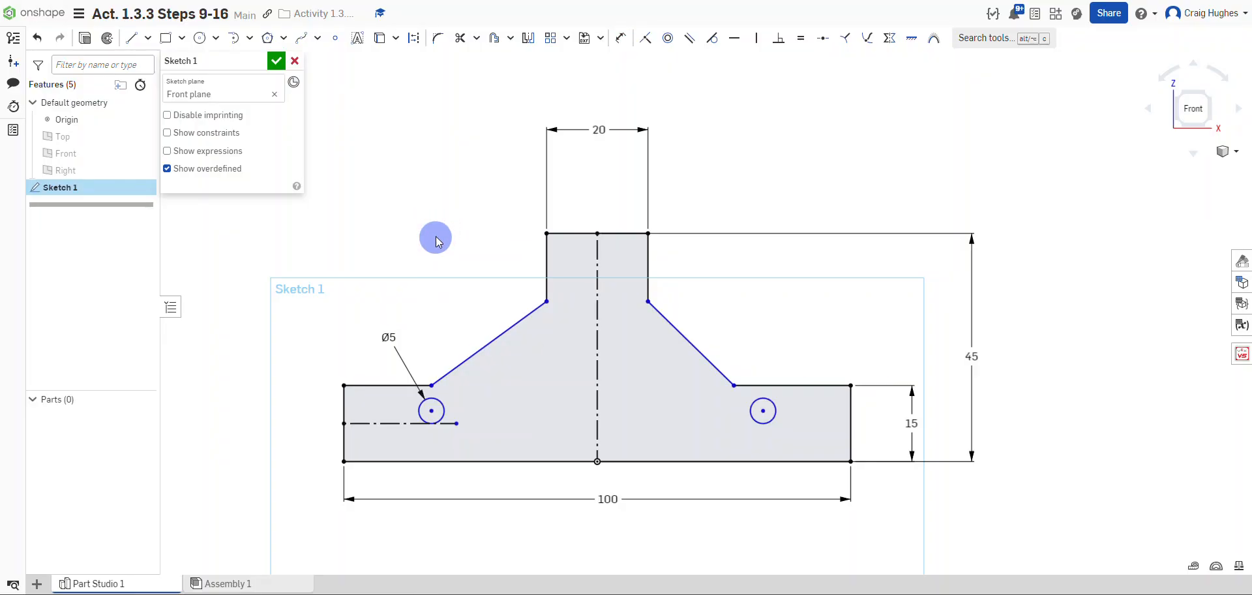
Dimension the stem's right vertical edge at 15 mm and leave the Dimension tool.
mouse_move(648, 301)
left_mouse_down()
mouse_move(651, 343)
mouse_move(649, 302)
left_mouse_up()
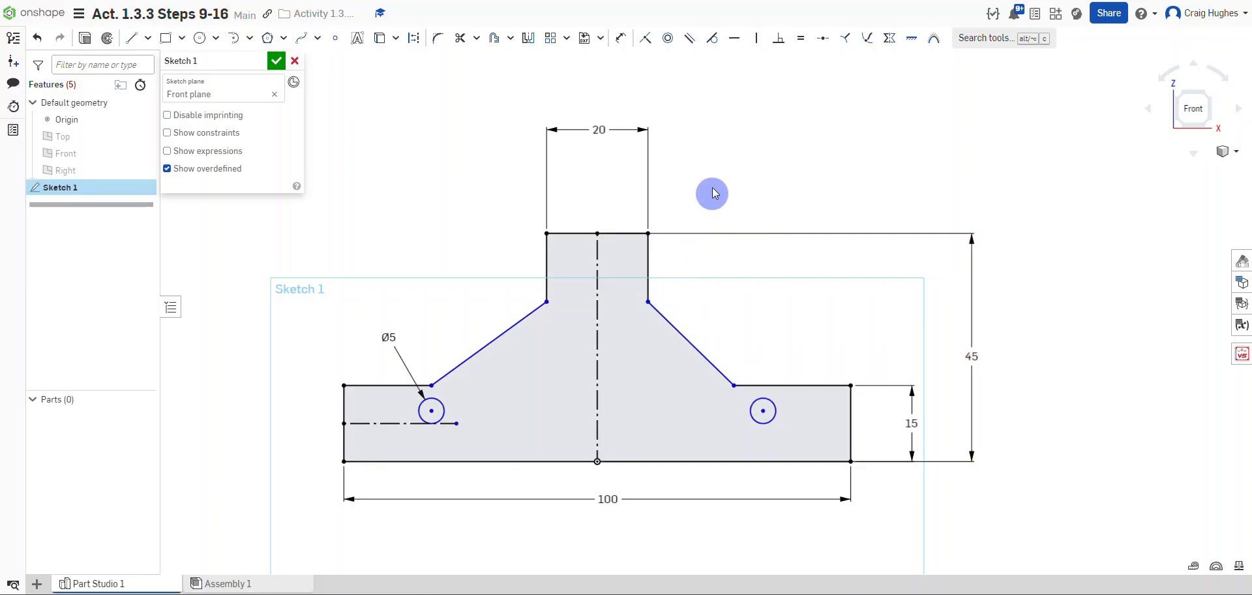
left_click(619, 38)
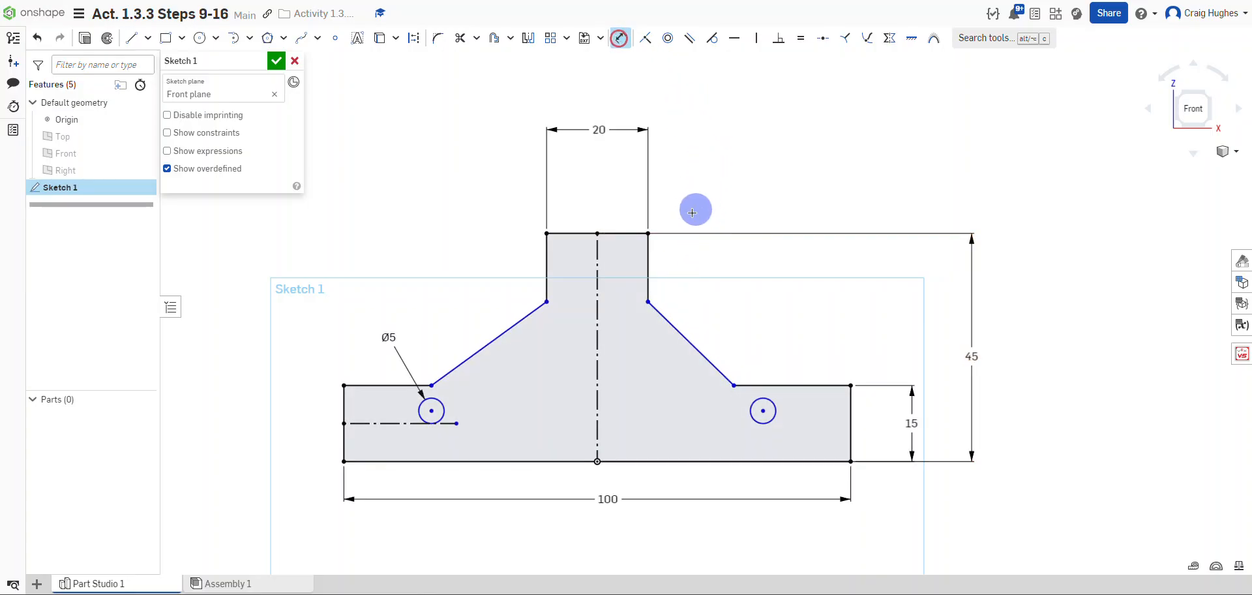
left_click(650, 262)
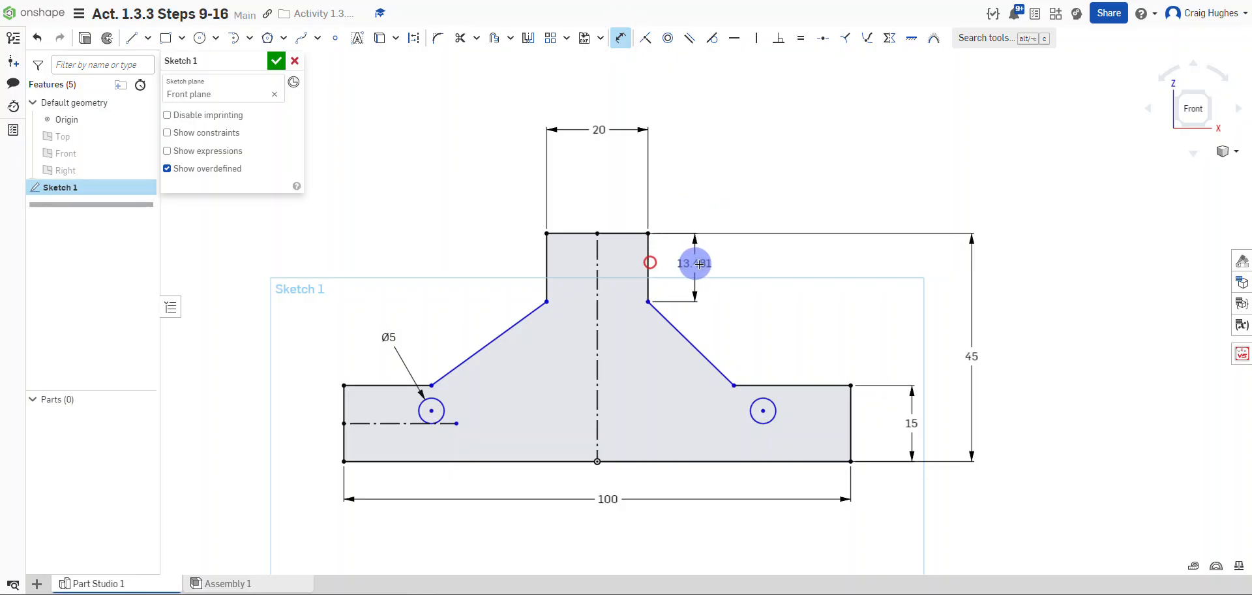
left_click(716, 264)
type("15")
key("Return")
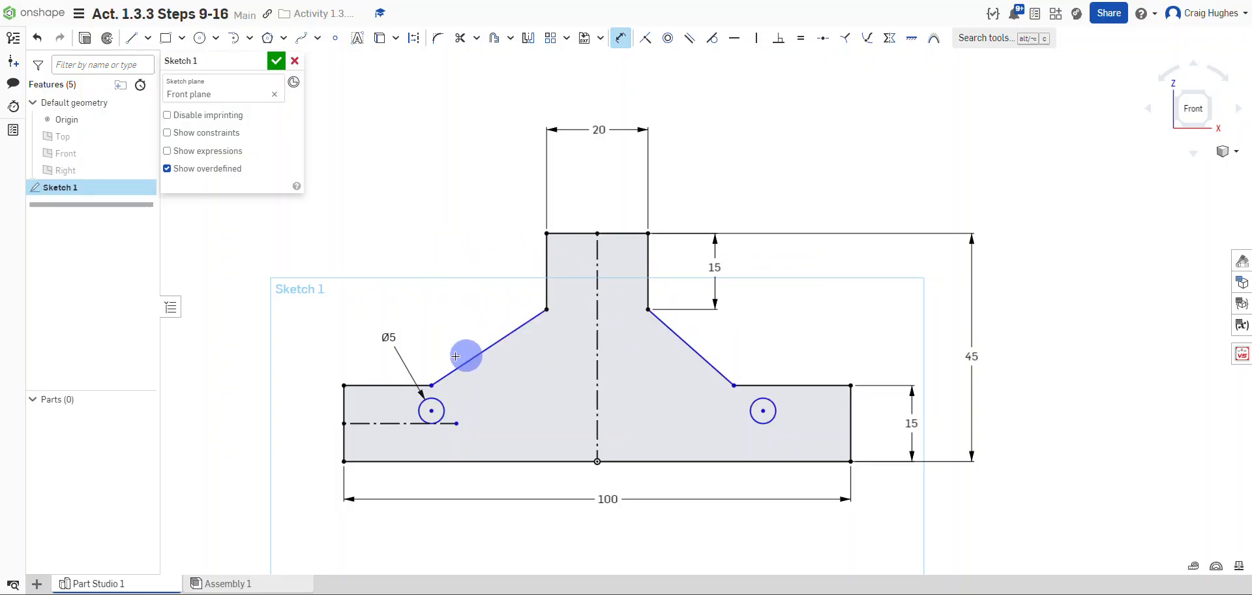
right_click(411, 233)
left_click(450, 241)
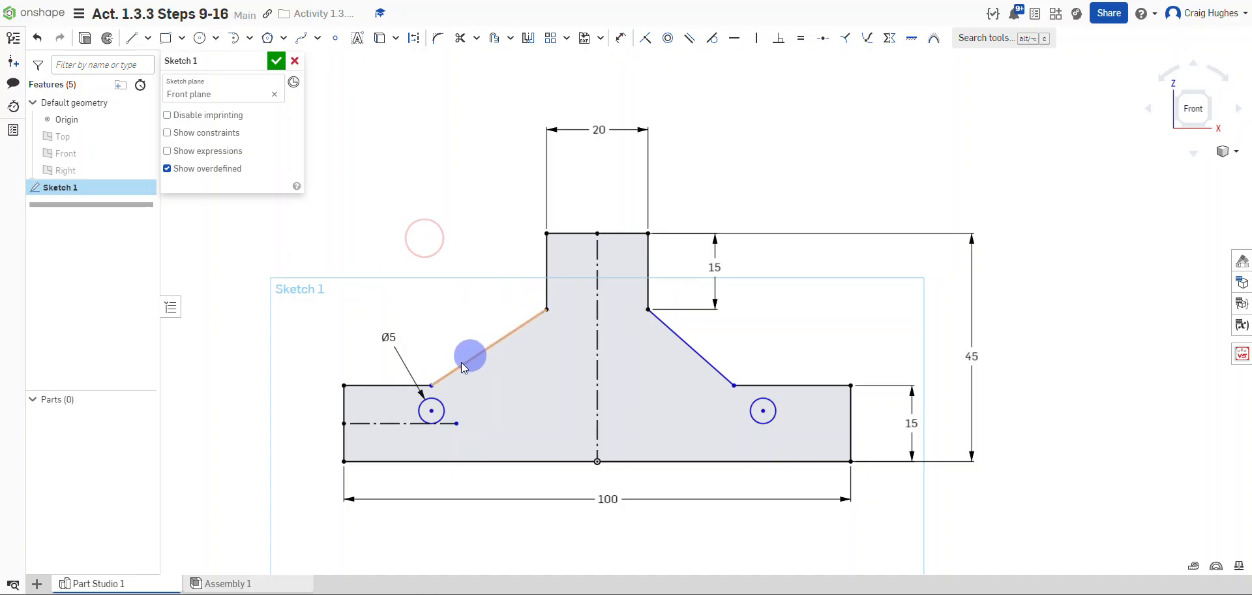
Move the lower ends of both sloped edges inward, with the right one about 22 mm from the centerline.
left_click_drag(433, 385, 487, 384)
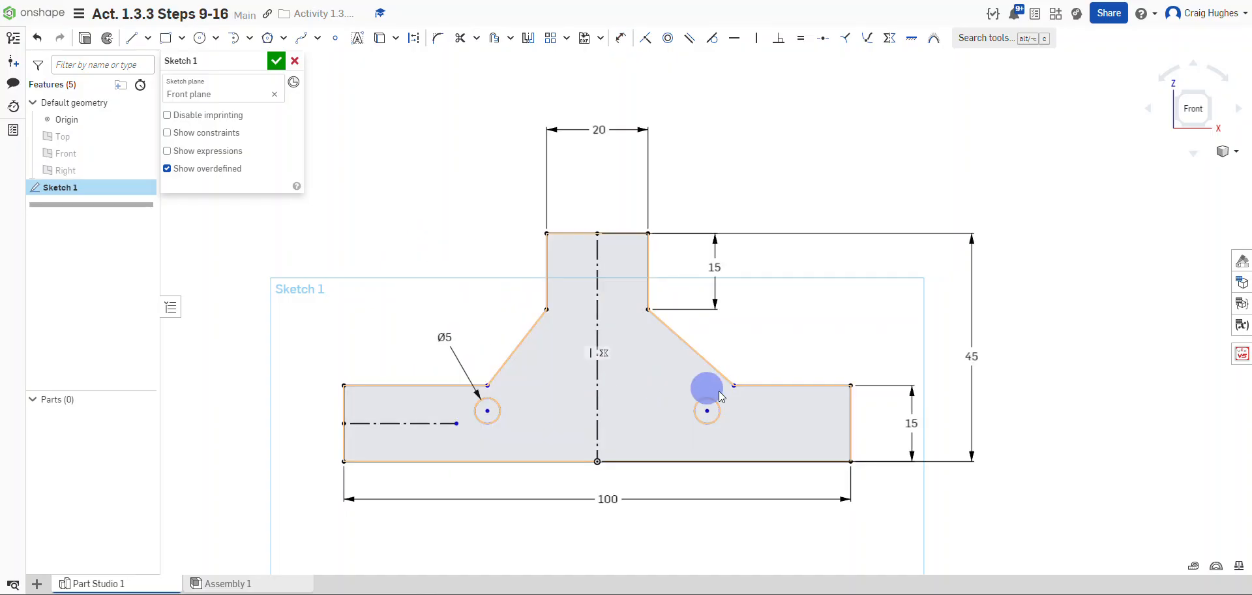
mouse_move(733, 385)
left_mouse_down()
mouse_move(691, 382)
mouse_move(709, 386)
left_mouse_up()
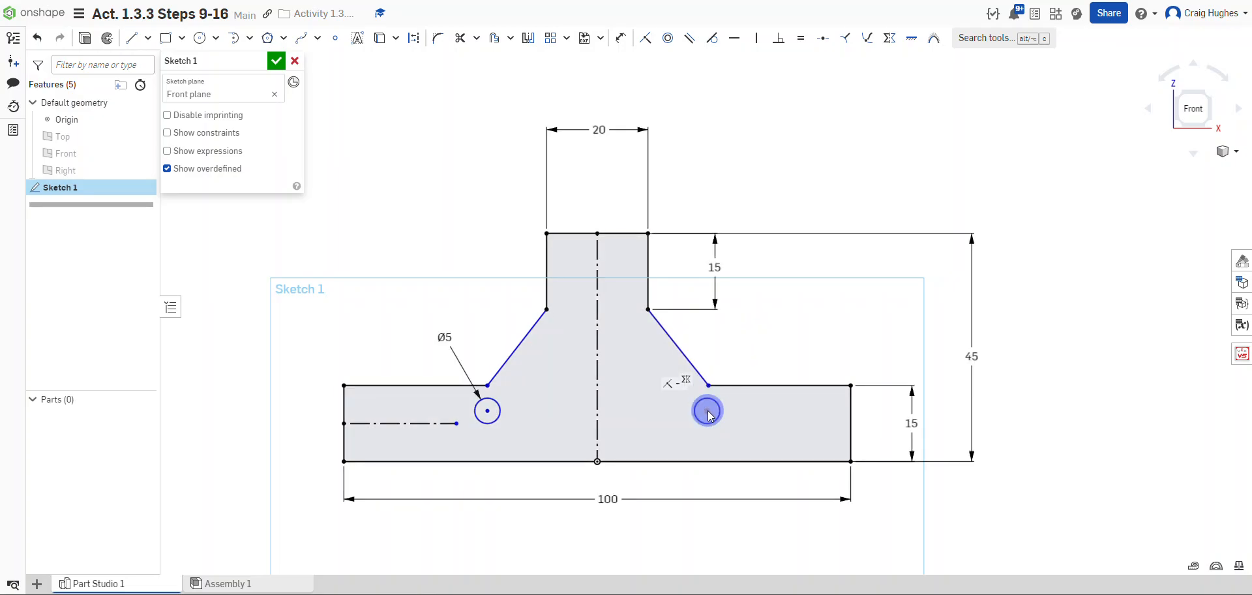
left_click(749, 335)
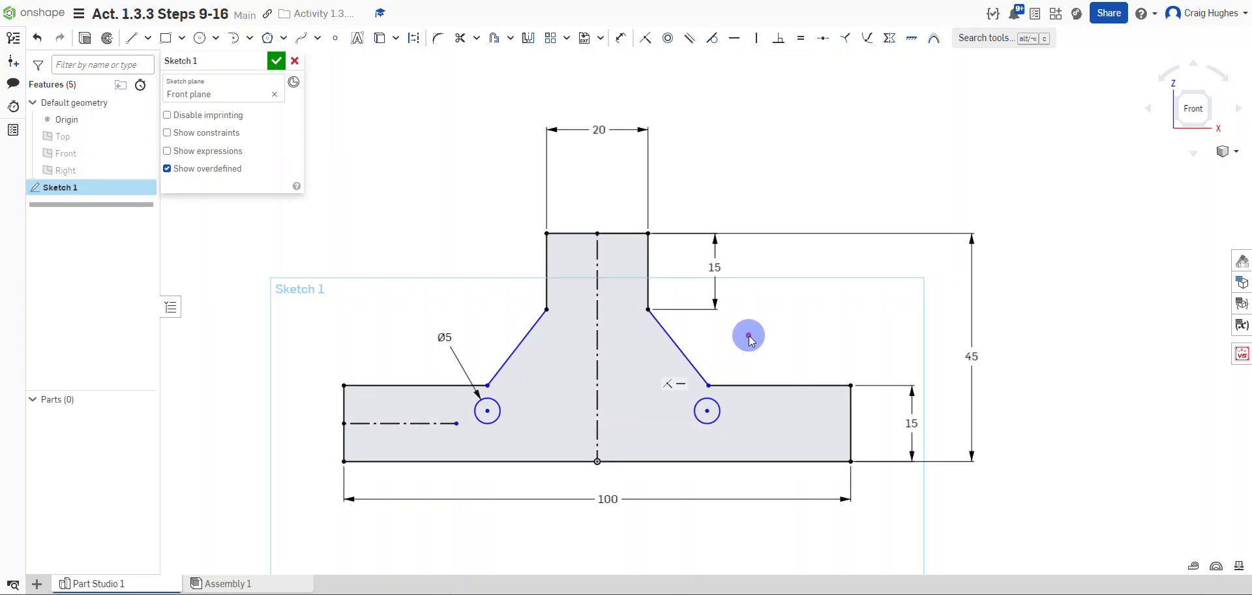
mouse_move(708, 385)
left_mouse_down()
mouse_move(727, 385)
mouse_move(710, 384)
left_mouse_up()
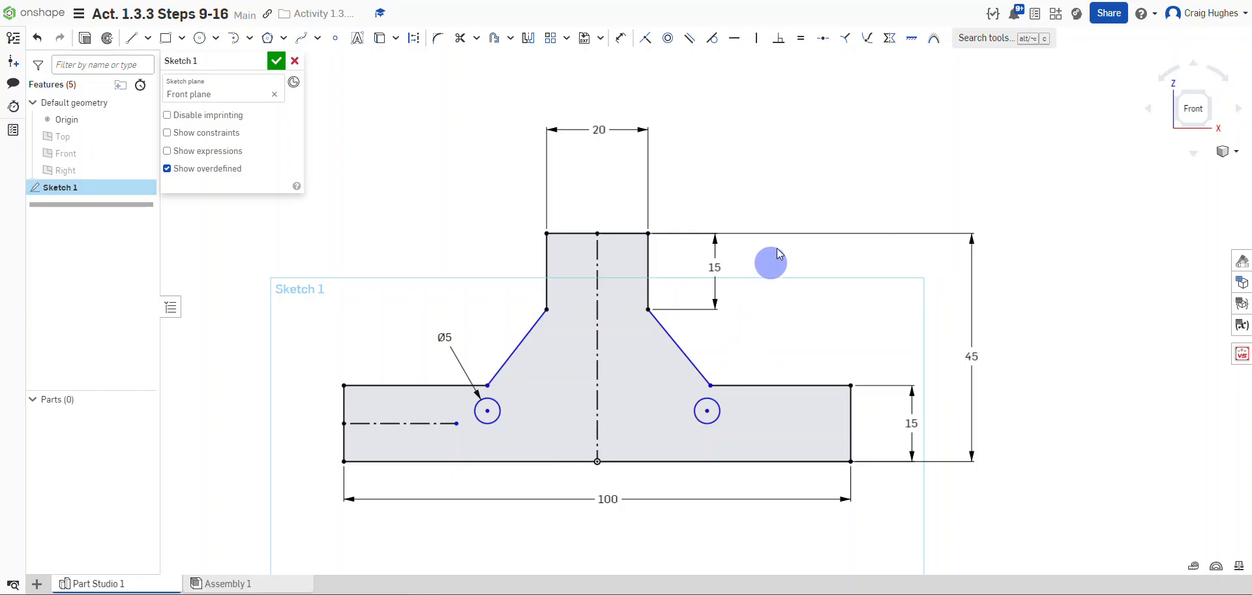
Apply a Vertical constraint between the right sloped edge's lower endpoint and the right circle's center.
left_click(757, 40)
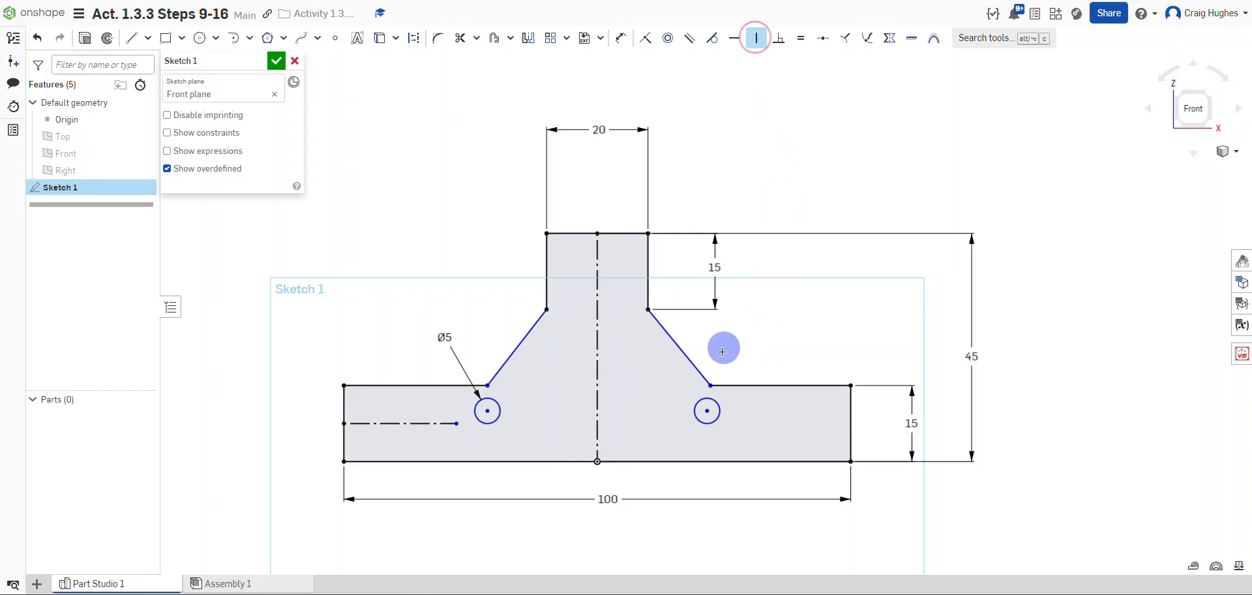
left_click(711, 386)
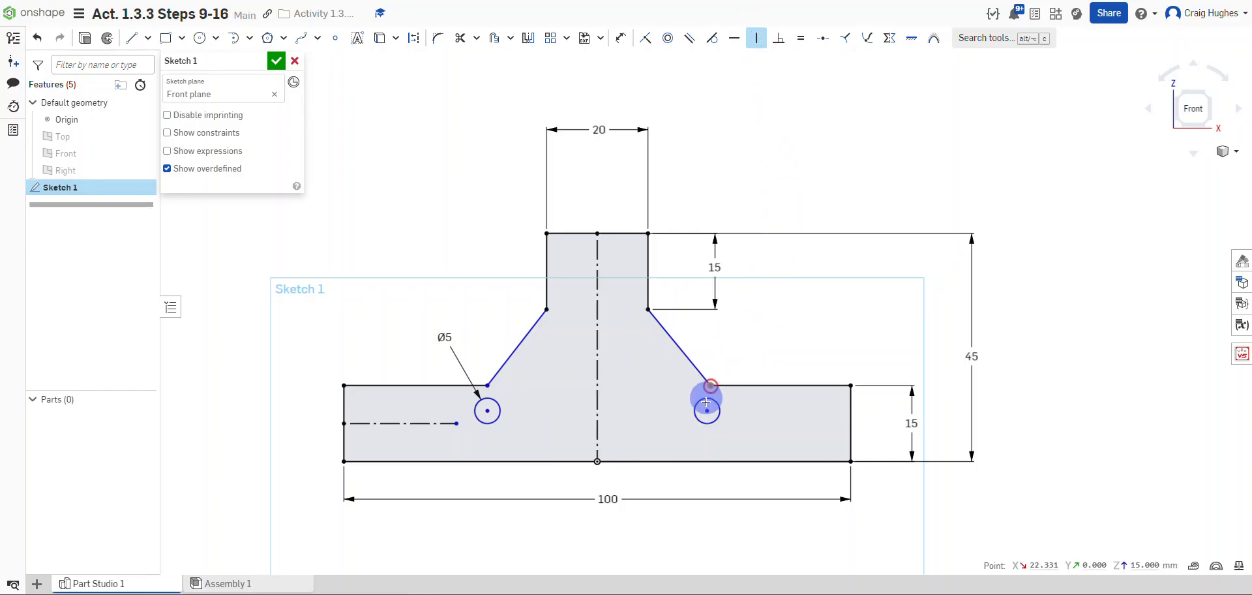
left_click(707, 410)
right_click(771, 321)
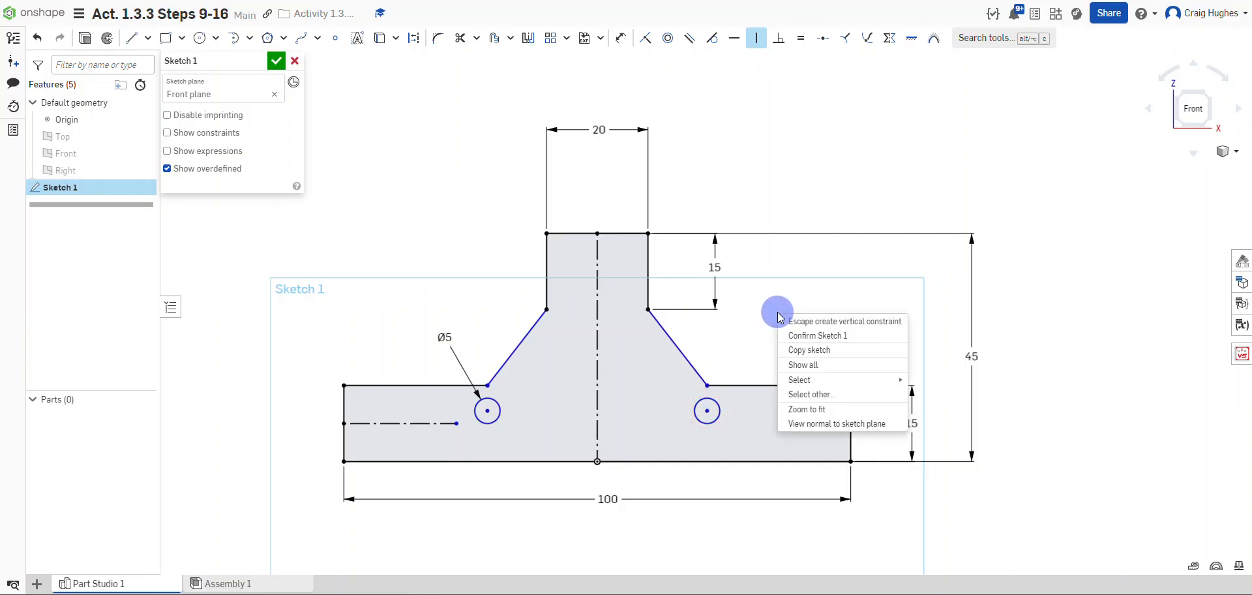
left_click(792, 322)
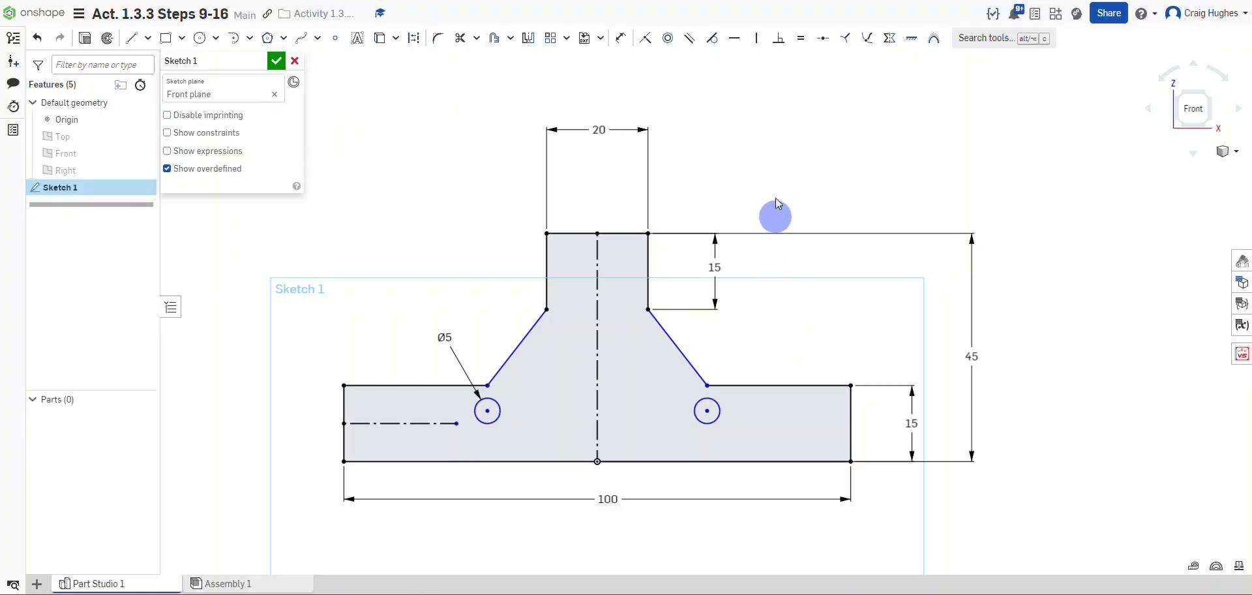
Apply a Perpendicular constraint between the left and right sloped edges, and leave the constraint tool.
left_click(781, 39)
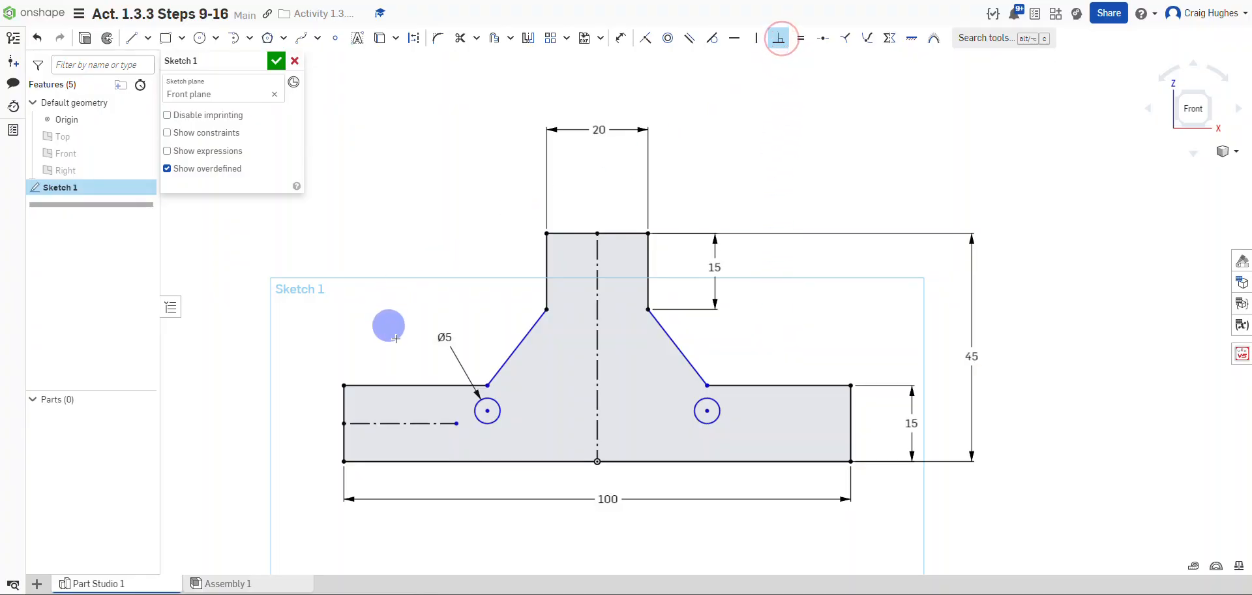
left_click(520, 347)
left_click(674, 346)
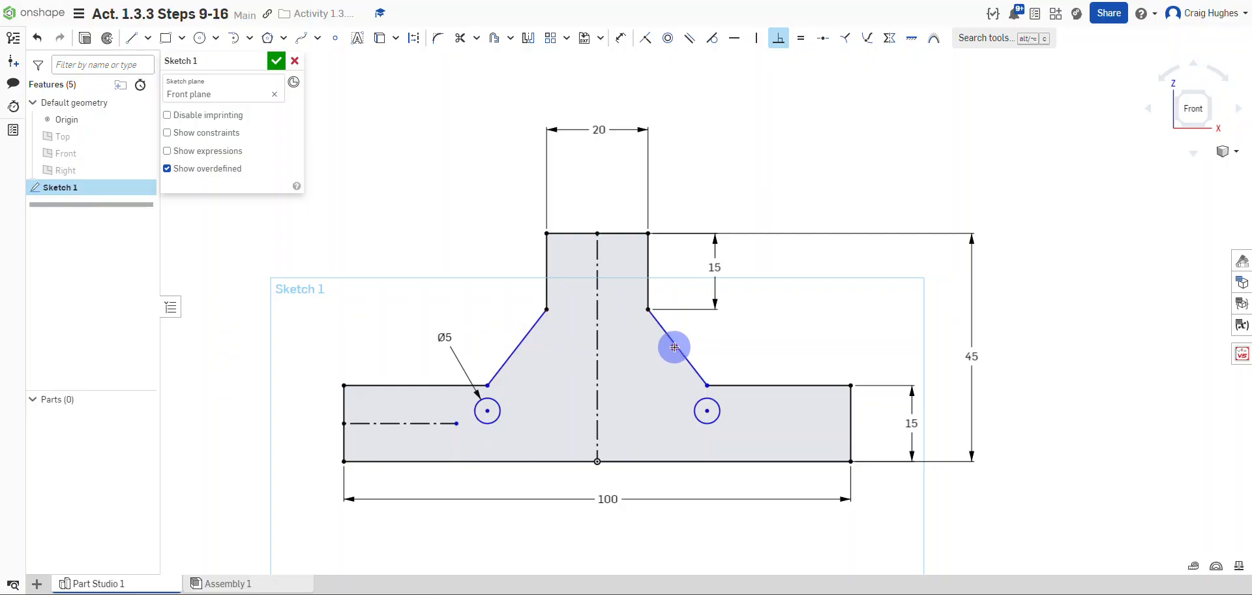
right_click(420, 226)
left_click(436, 234)
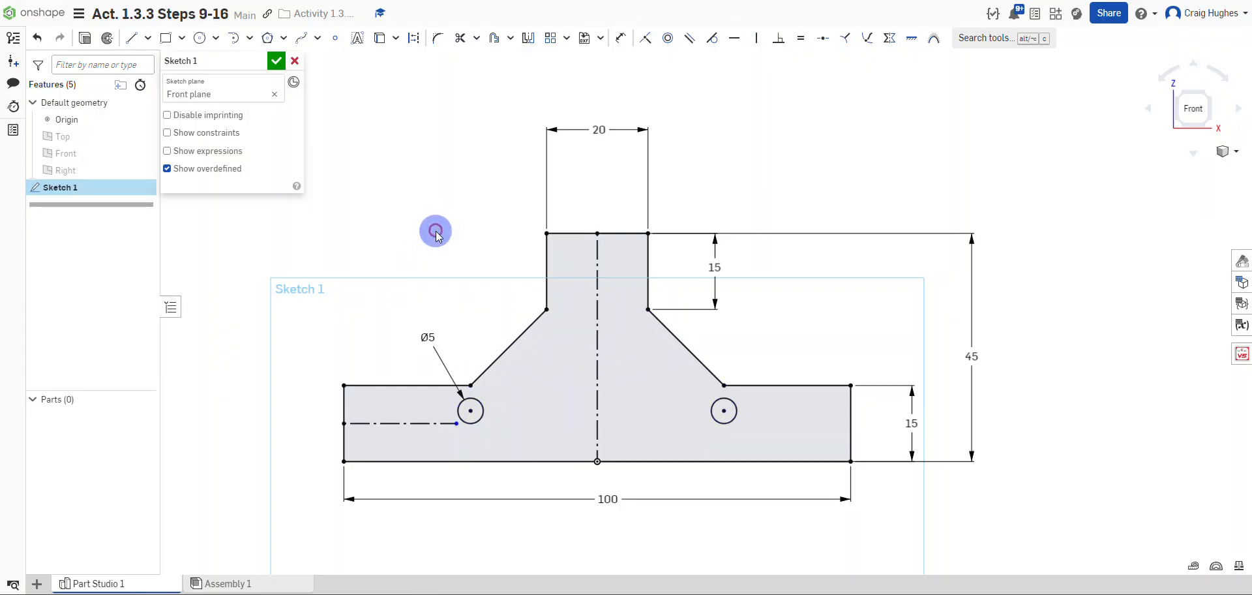